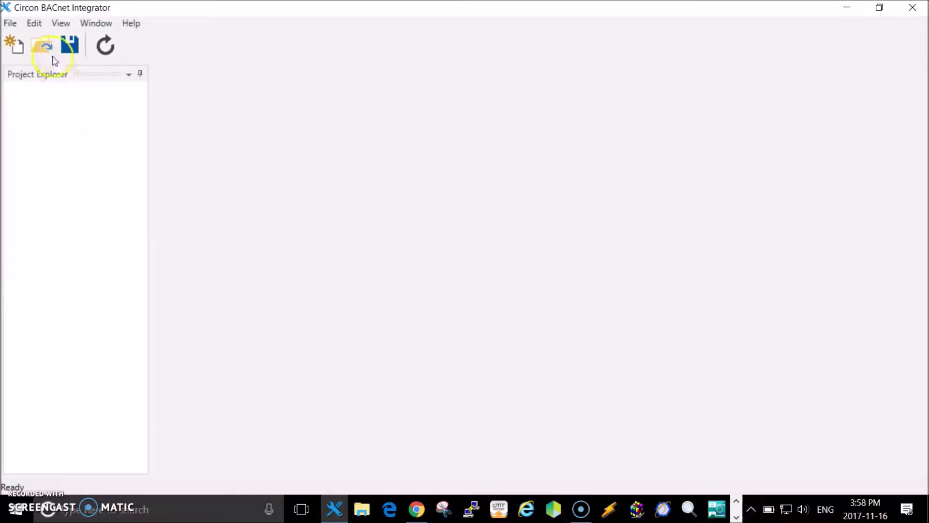
Open the existing project database named test
left_click(42, 46)
left_click(341, 165)
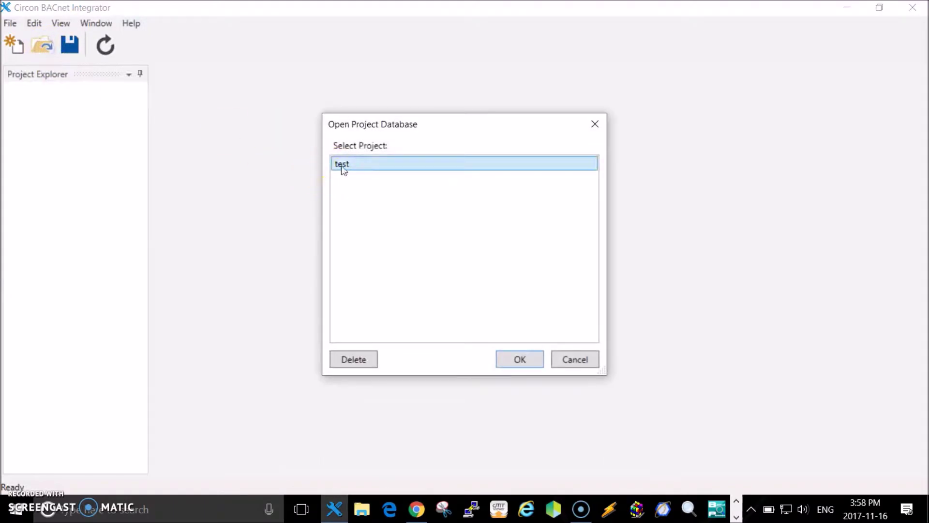
left_click(521, 360)
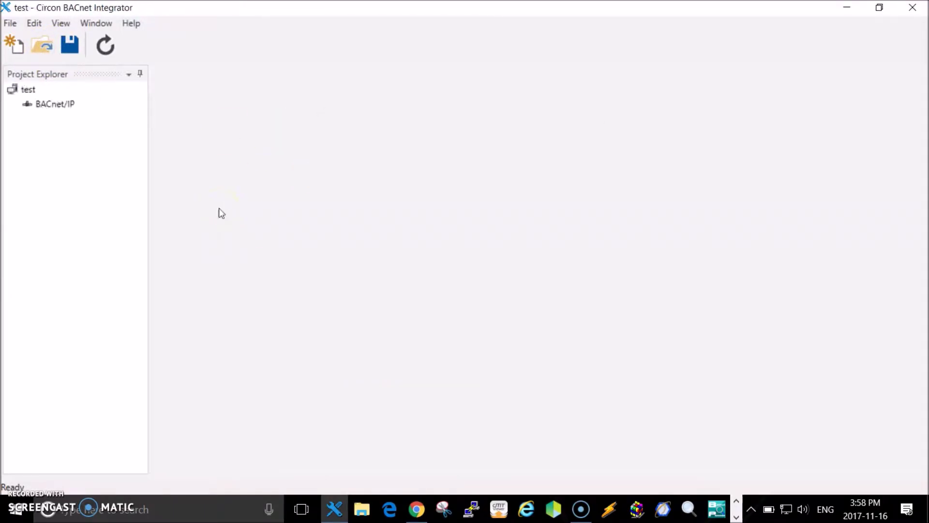
Add a new Circon SCC-520 device to the project's BACnet/IP network
left_click(64, 107)
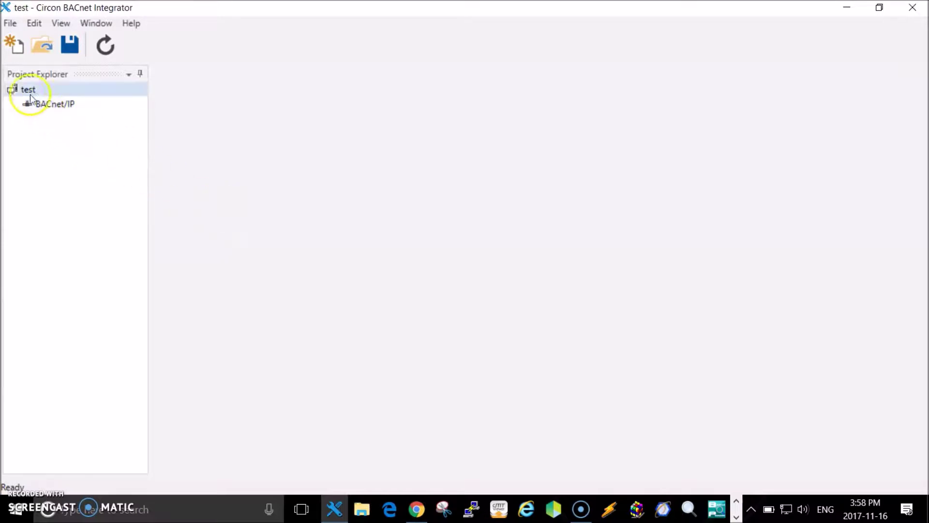
left_click(68, 142)
left_click(89, 183)
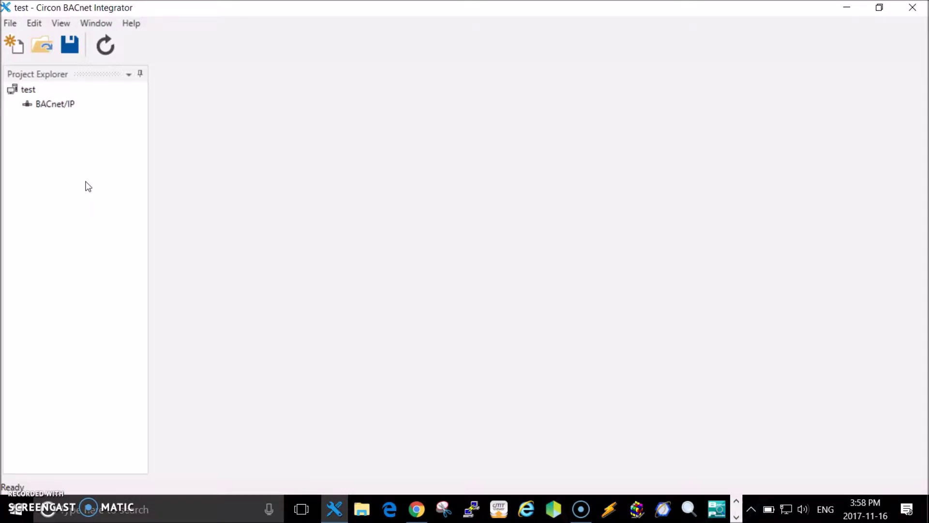
left_click(56, 104)
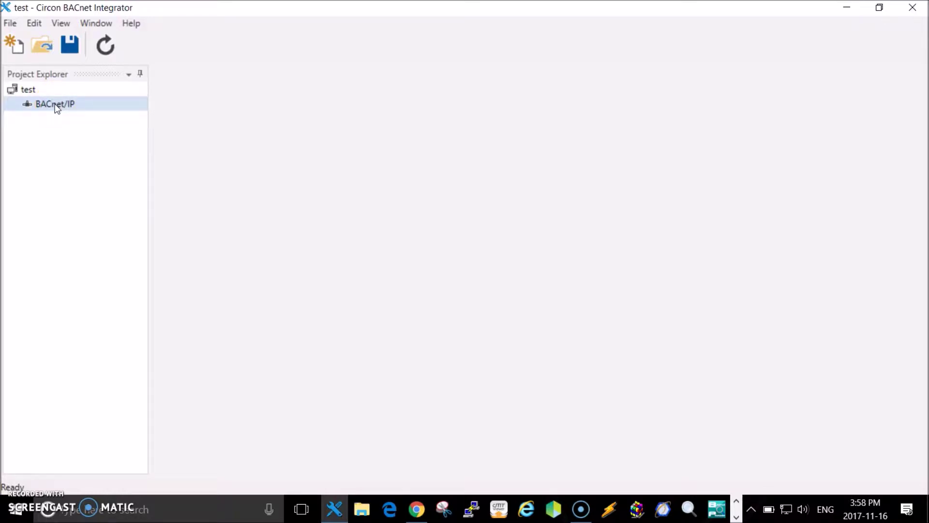
right_click(56, 107)
left_click(110, 141)
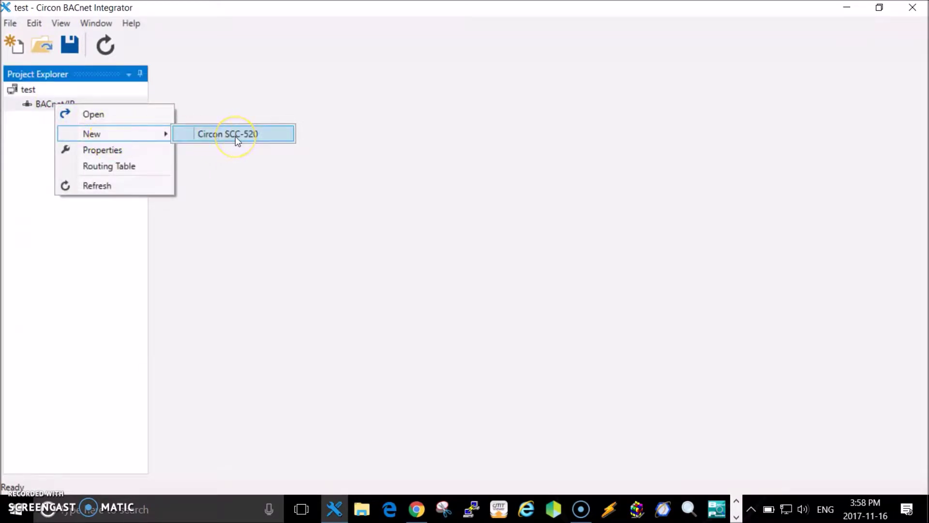
left_click(235, 136)
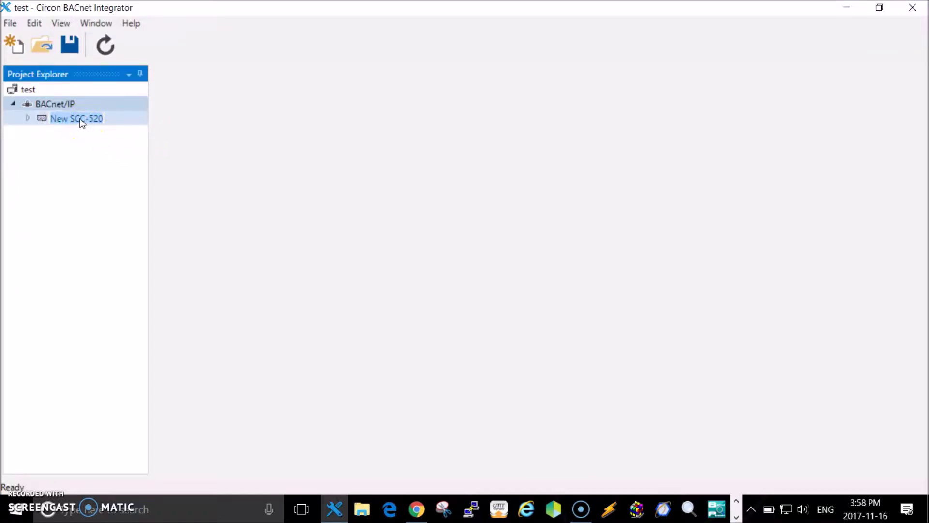
Open the BACnet/IP network's device list and rename the new SCC-520 device to "ef-1 controller"
double_click(55, 103)
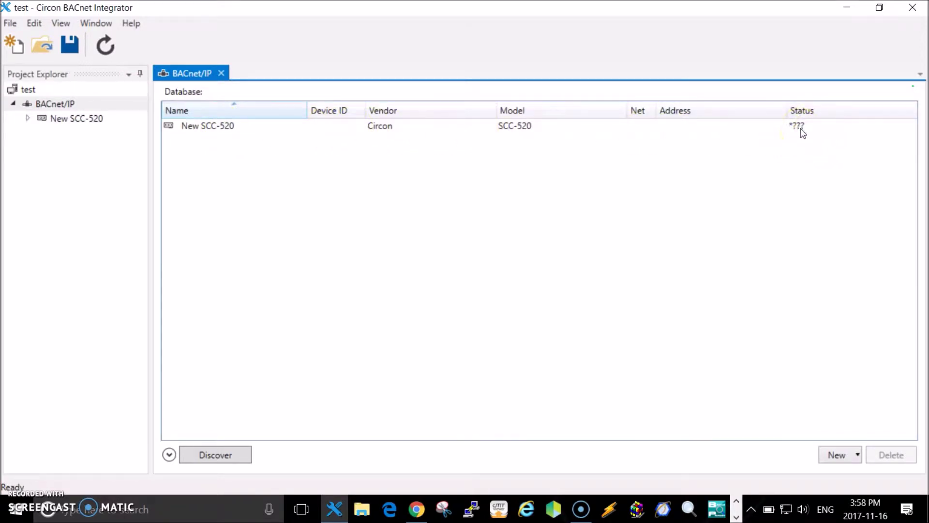
left_click(198, 127)
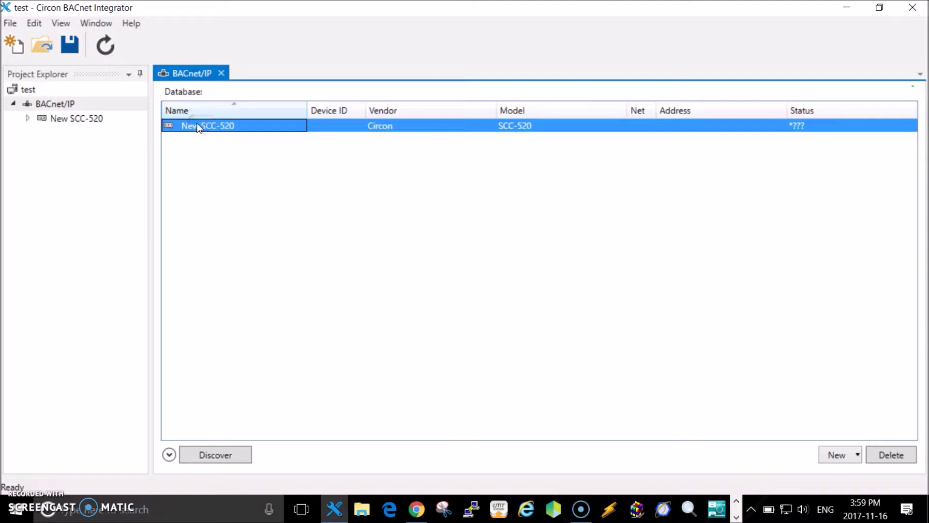
left_click(198, 127)
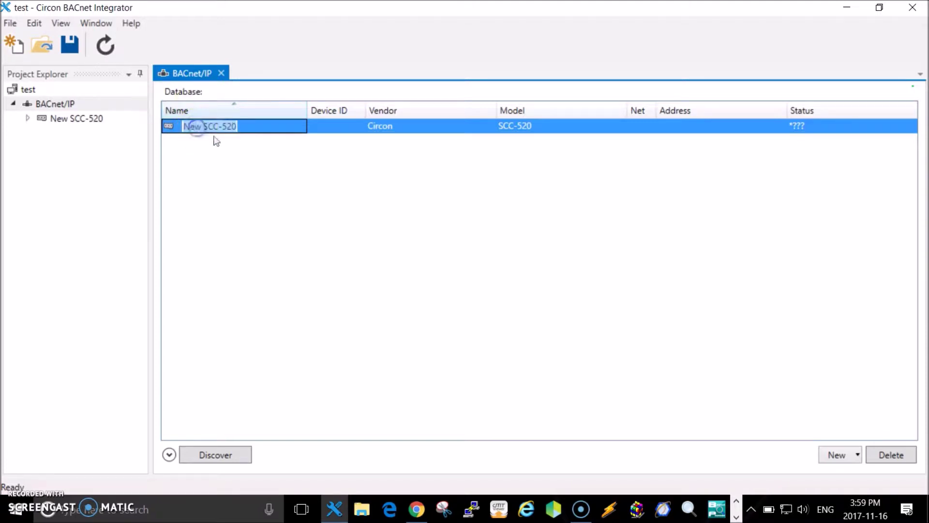
type("ef")
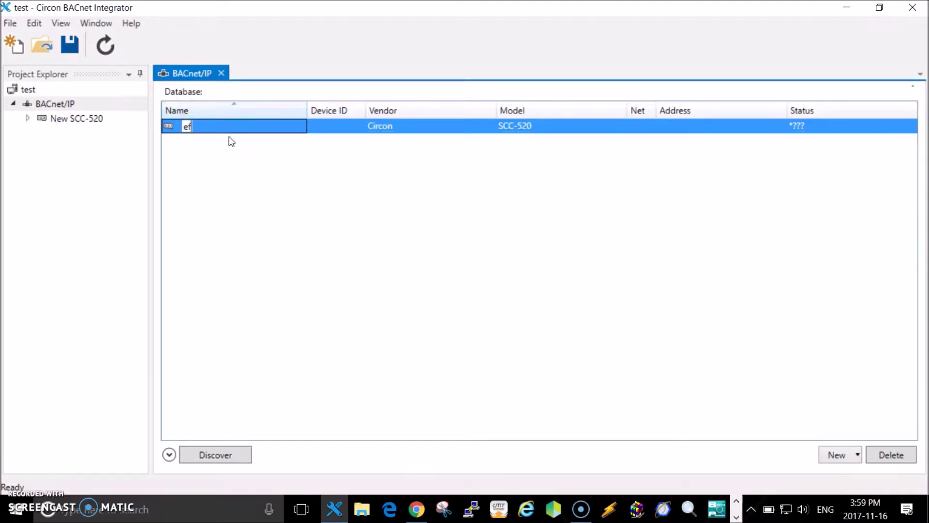
type("-1 controller")
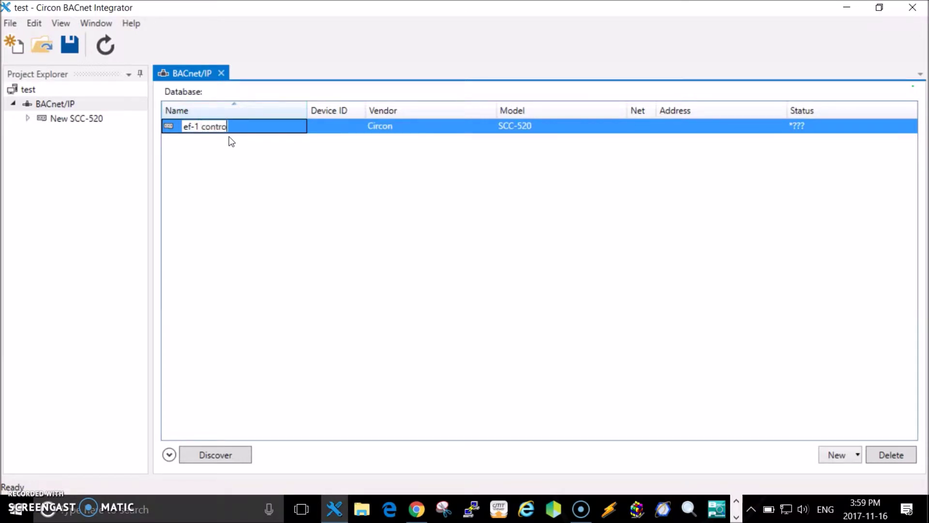
left_click(238, 124)
key("Return")
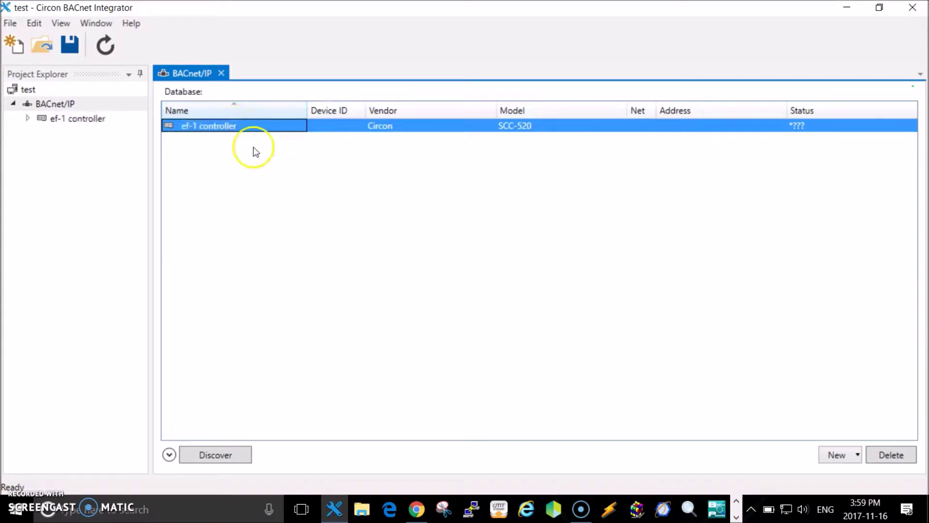
Open the ef-1 controller's program in Catalyst and look at the blocks in the Energy category
right_click(207, 129)
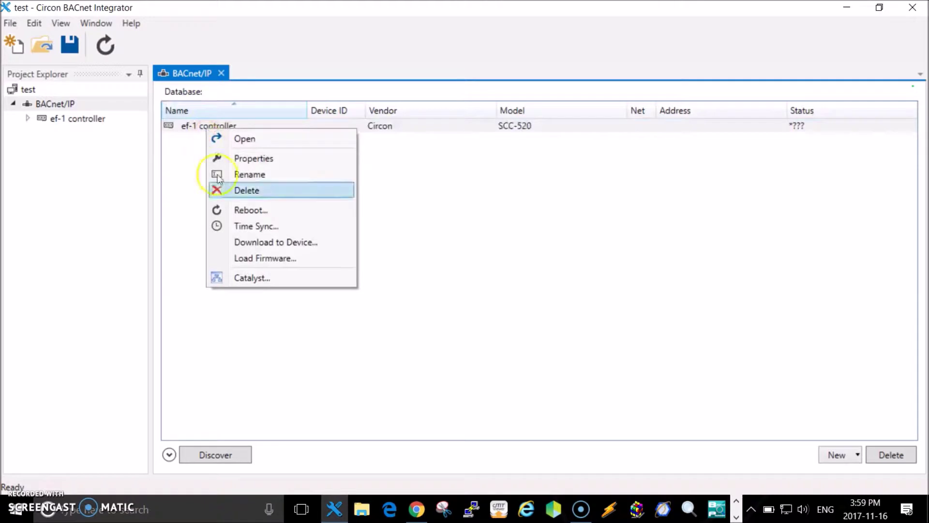
left_click(245, 279)
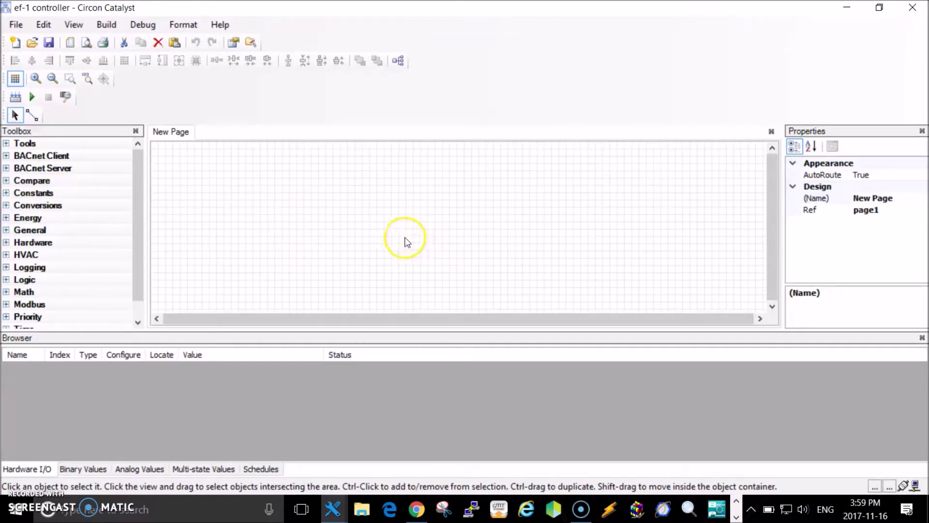
left_click(6, 219)
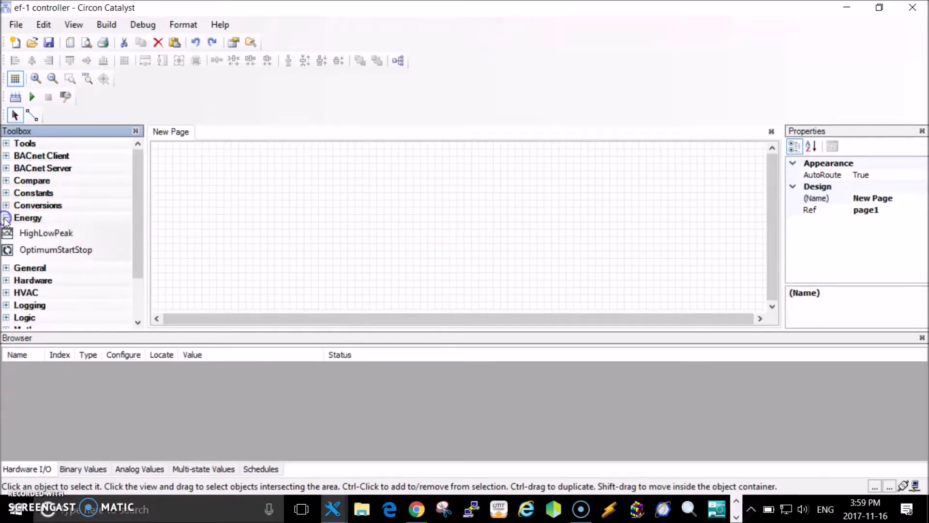
left_click(6, 218)
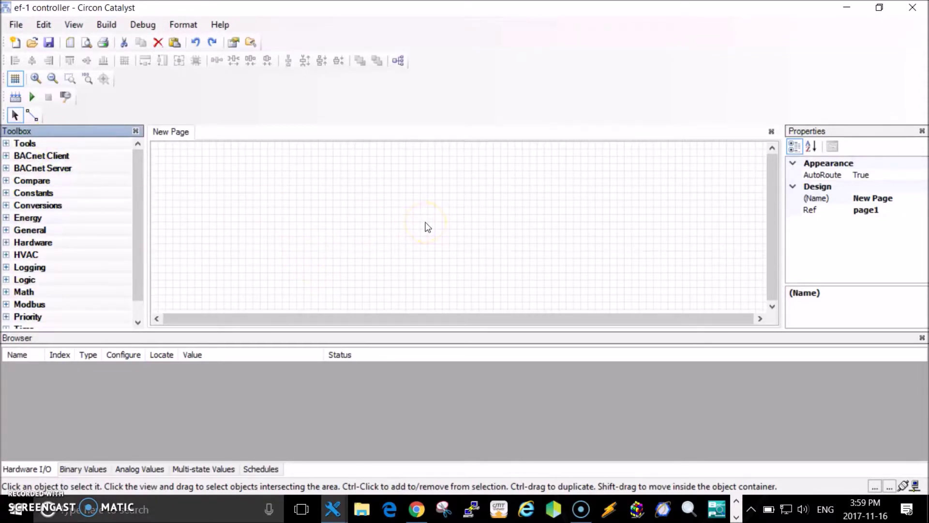
Load the Simple Exhaust Fan program file from the Tutorials folder and show its Simple Thermostat page
left_click(32, 43)
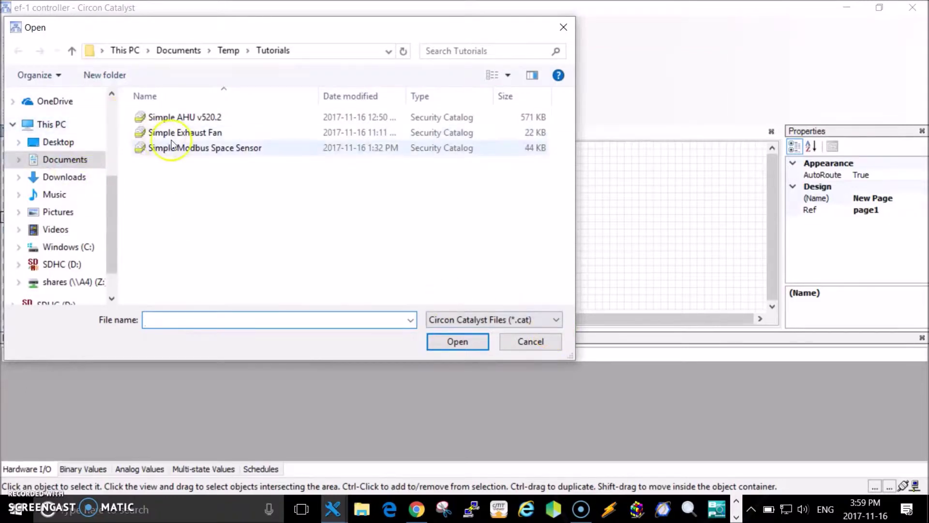
left_click(196, 132)
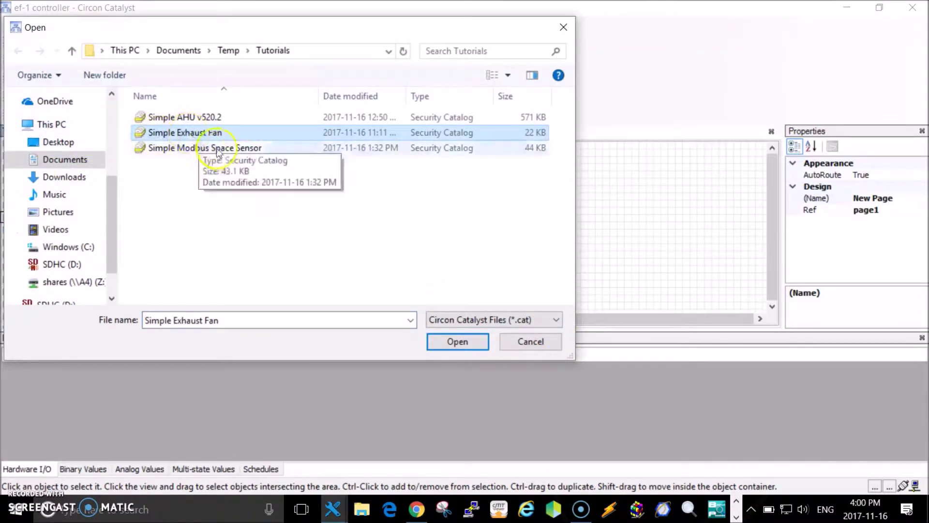
left_click(457, 341)
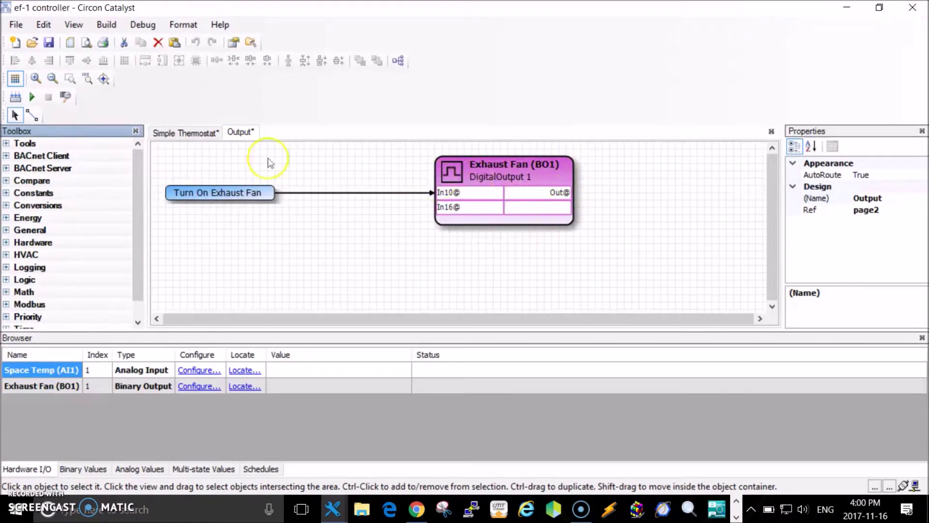
left_click(186, 132)
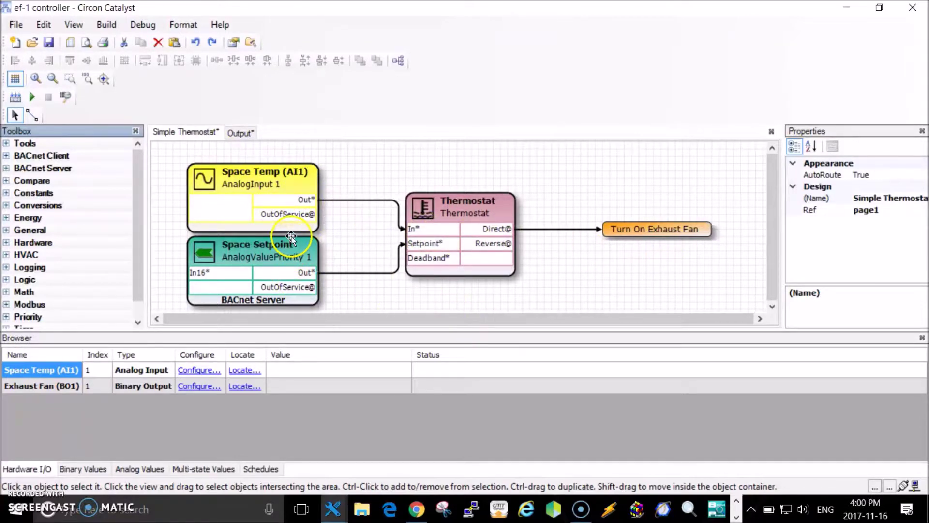
Build the exhaust fan program offline with the default initial-value options, save it and close Catalyst
left_click(15, 98)
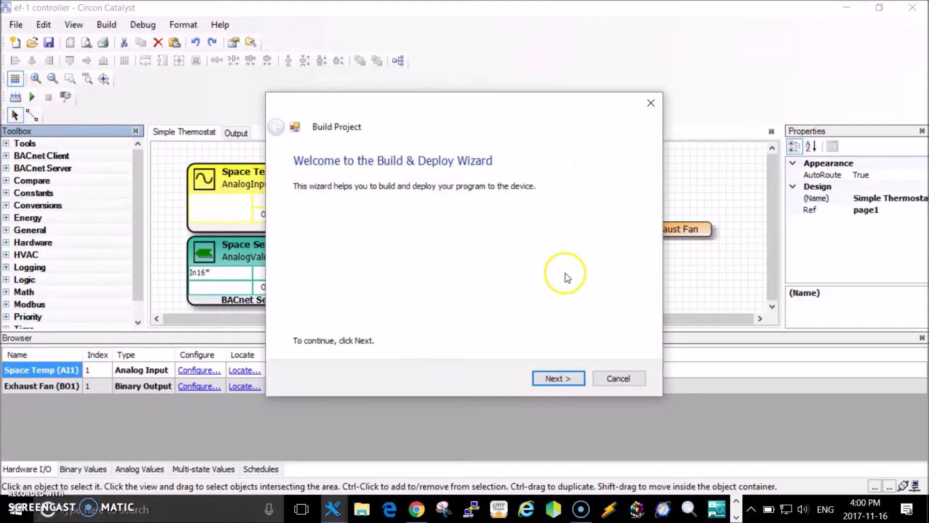
left_click(560, 380)
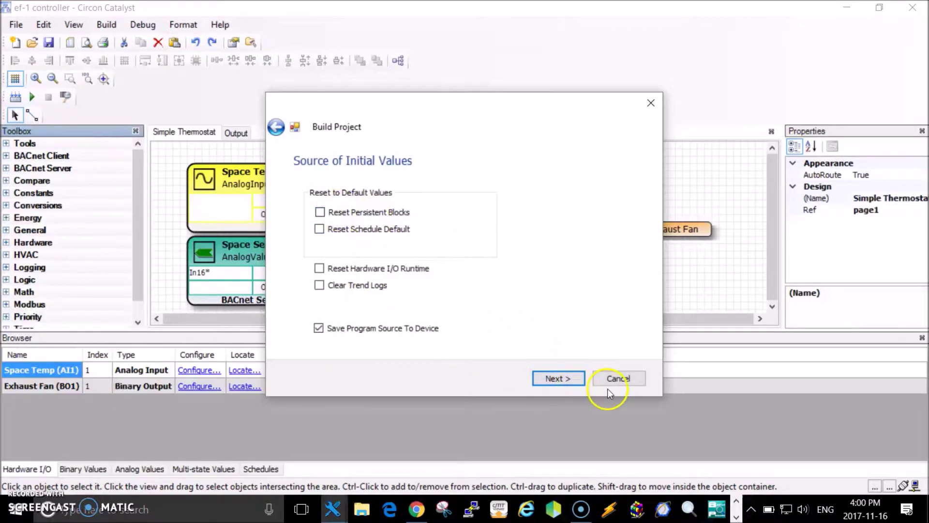
left_click(550, 379)
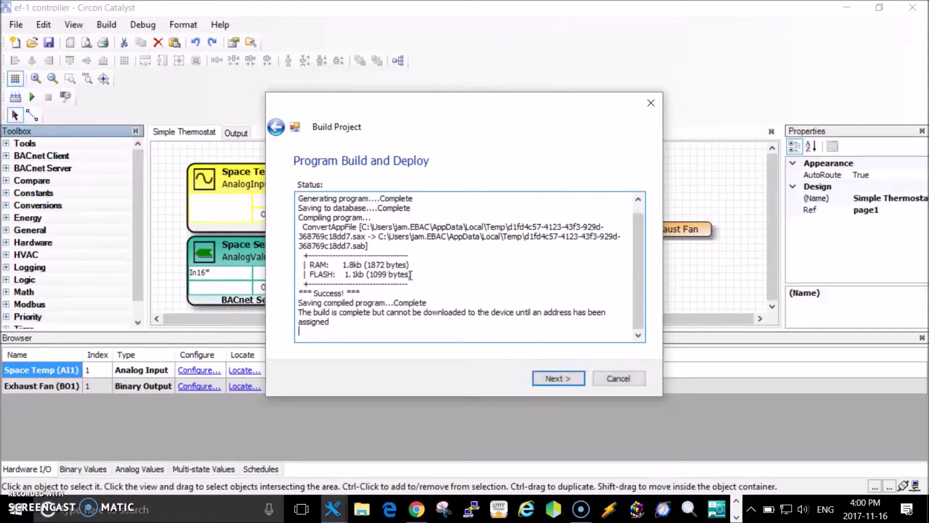
left_click(379, 299)
left_click(553, 378)
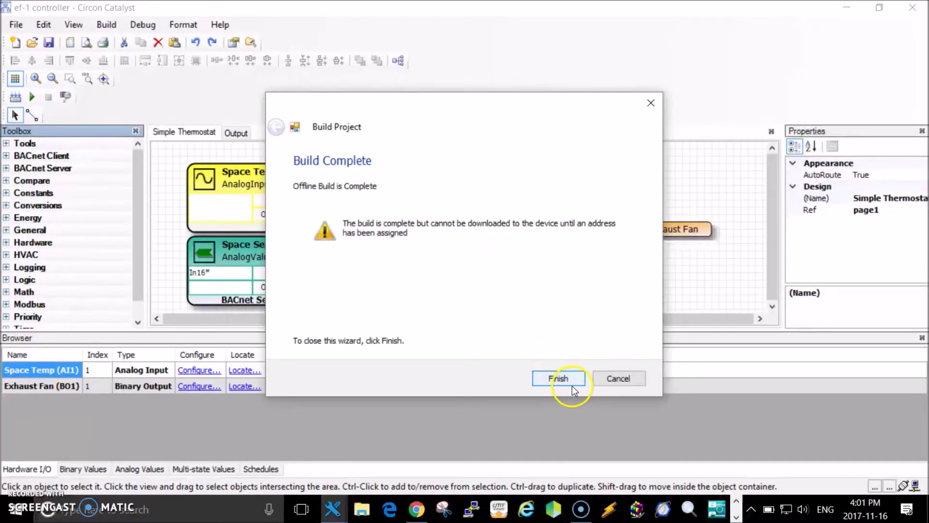
left_click(560, 378)
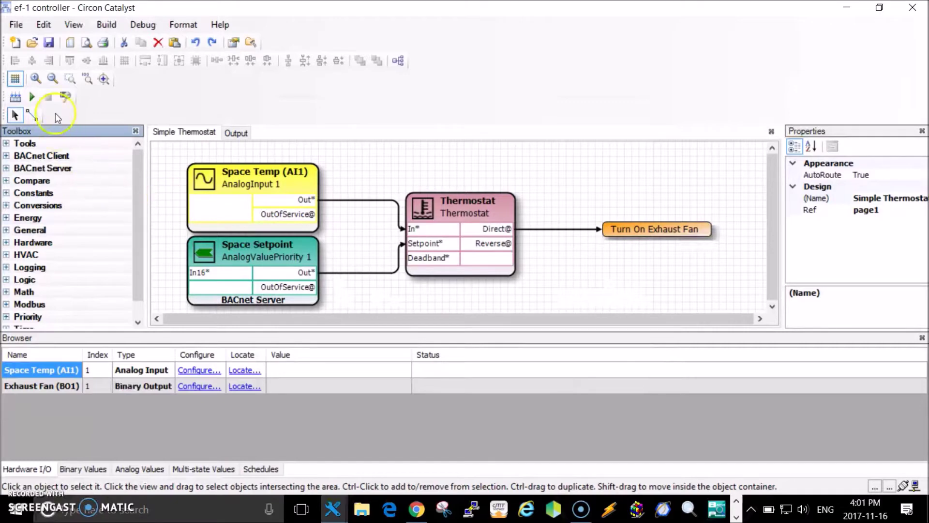
left_click(49, 44)
left_click(912, 9)
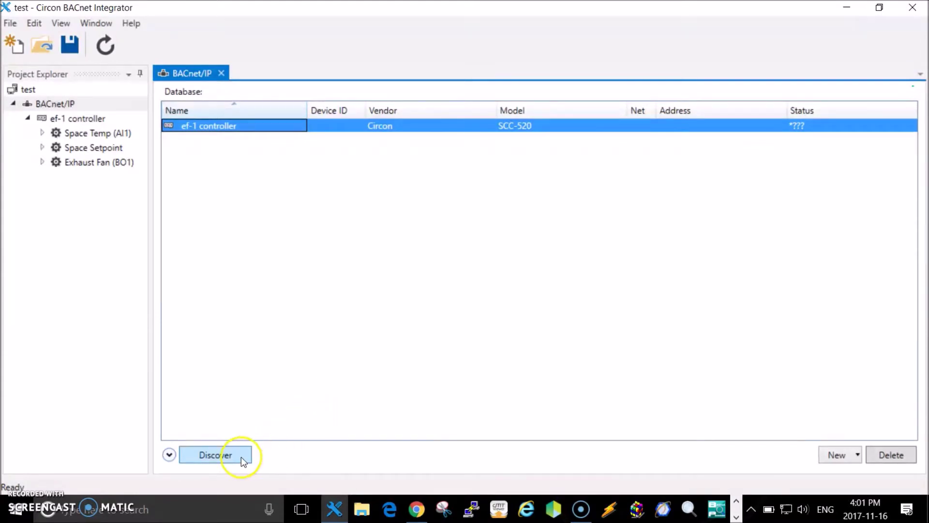
Discover the devices on the BACnet/IP network with all device IDs and the vendor limited to Circon
left_click(204, 457)
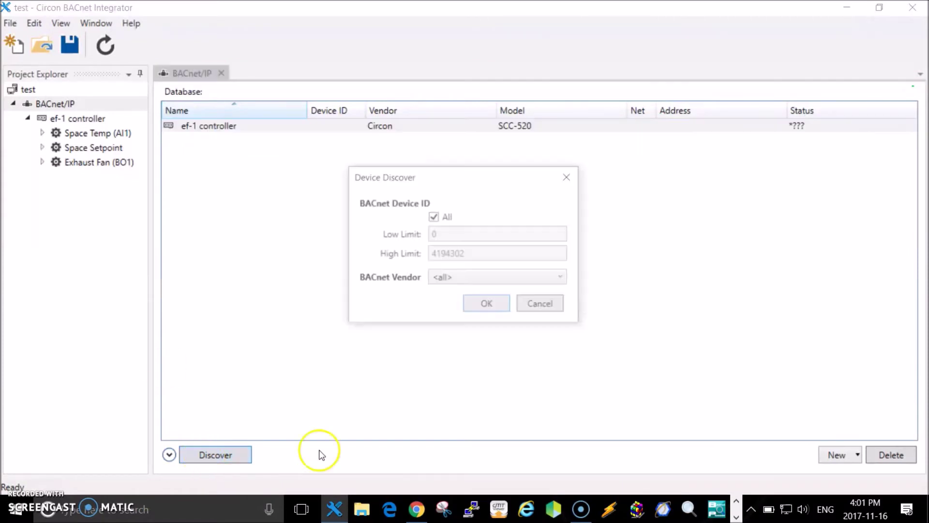
left_click(519, 280)
left_click(463, 308)
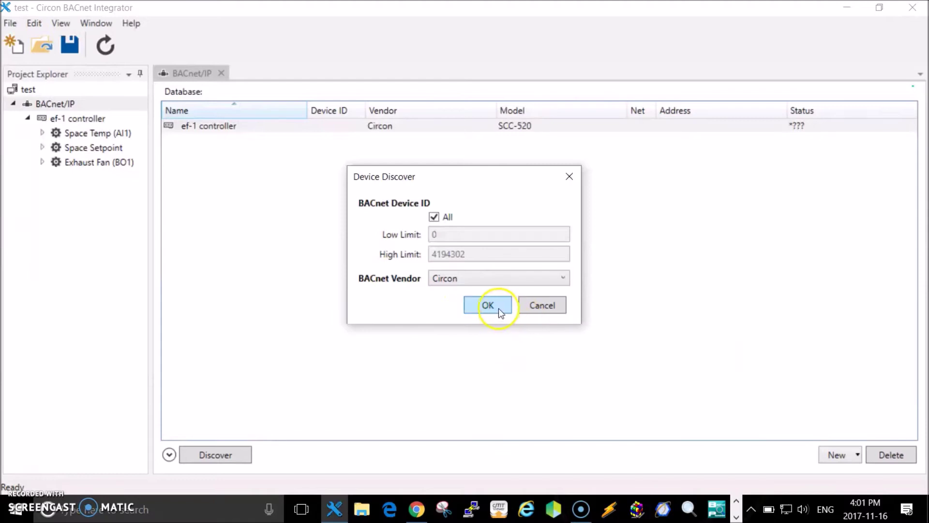
left_click(490, 306)
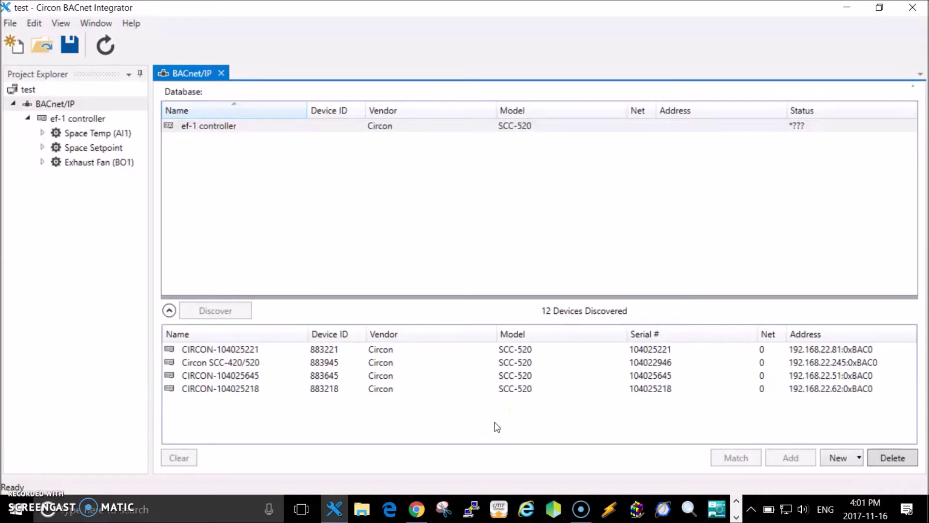
Match the discovered Circon SCC-420/520 device to the ef-1 controller in the database
left_click(256, 362)
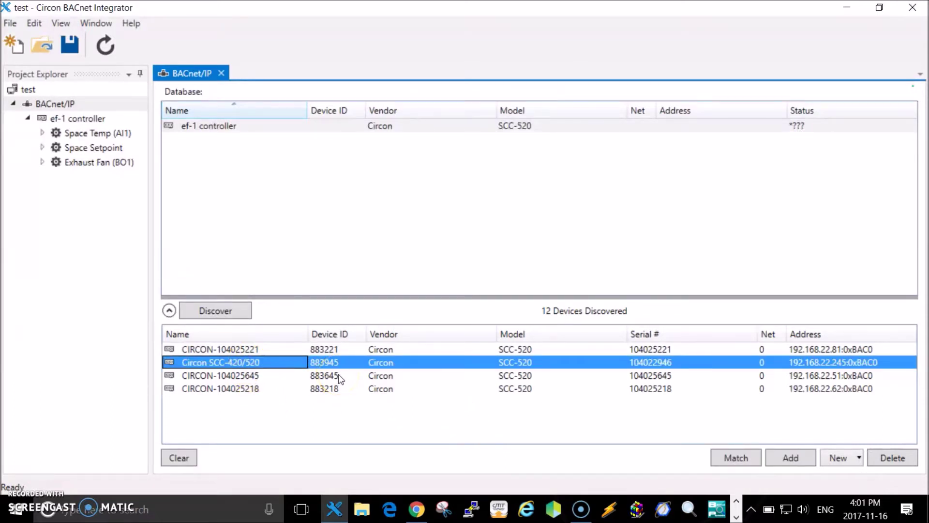
left_click_drag(263, 141, 262, 364)
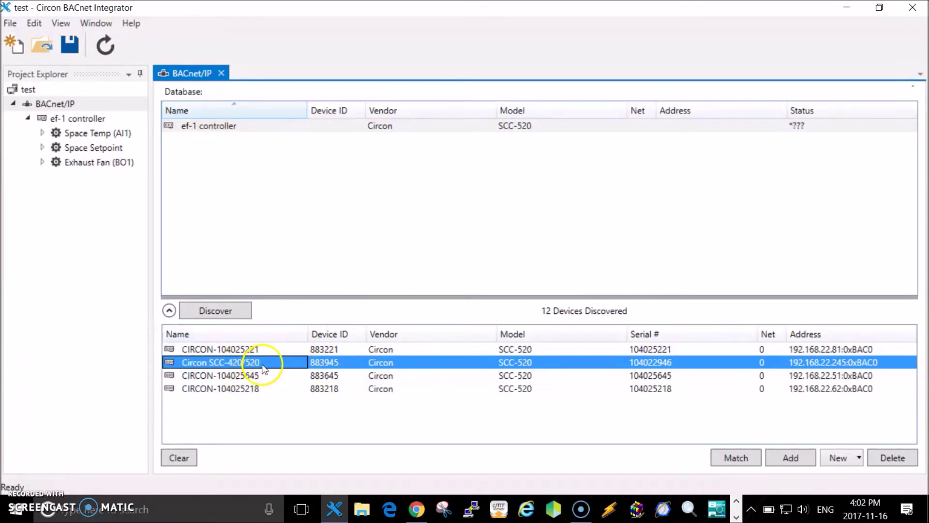
left_click(736, 462)
left_click_drag(628, 361, 704, 374)
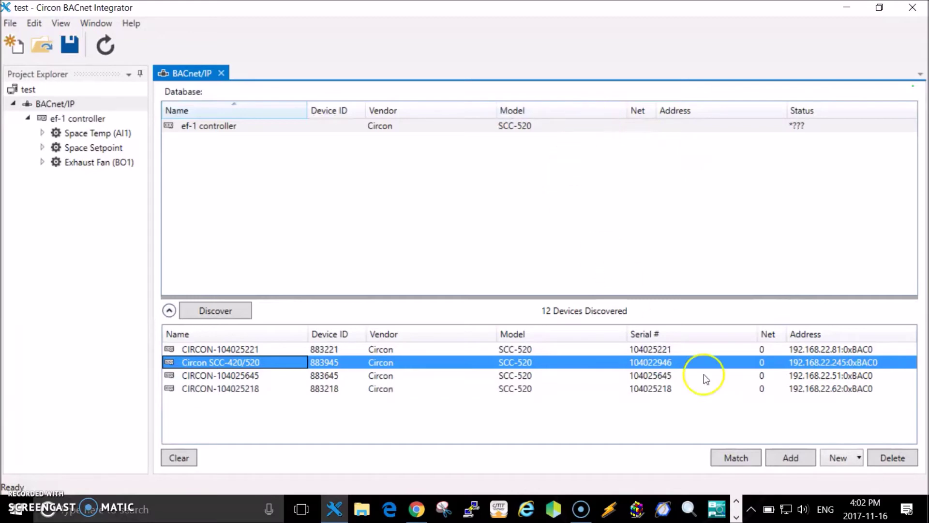
left_click(737, 458)
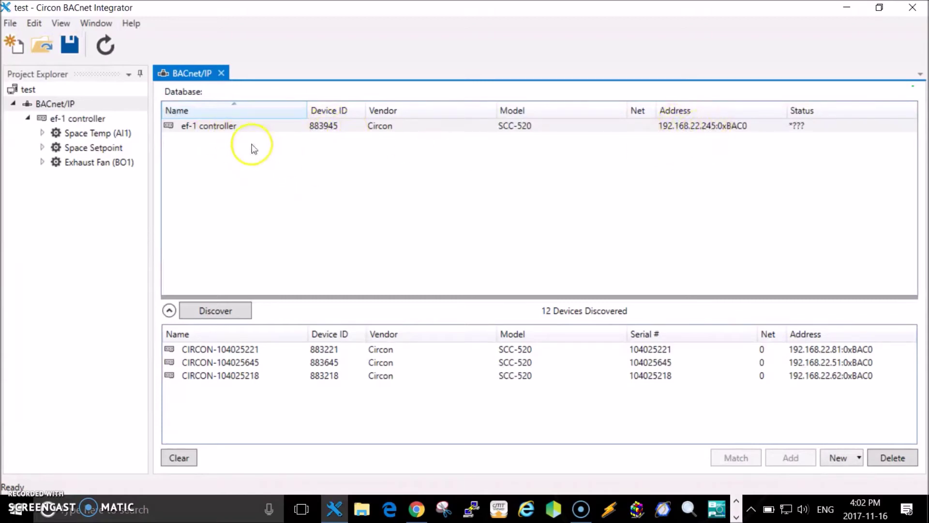
Reopen the ef-1 controller in Catalyst and build and deploy its program to the device with the default options
right_click(211, 130)
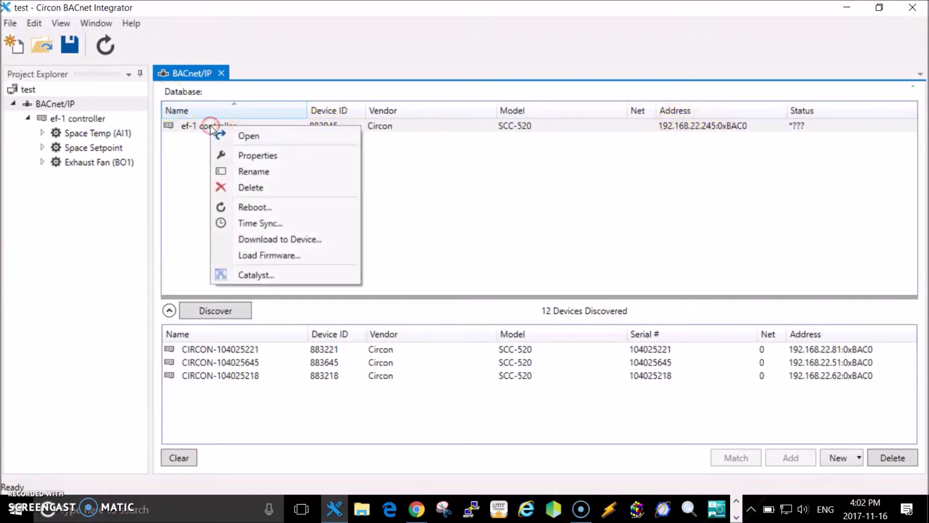
left_click(265, 273)
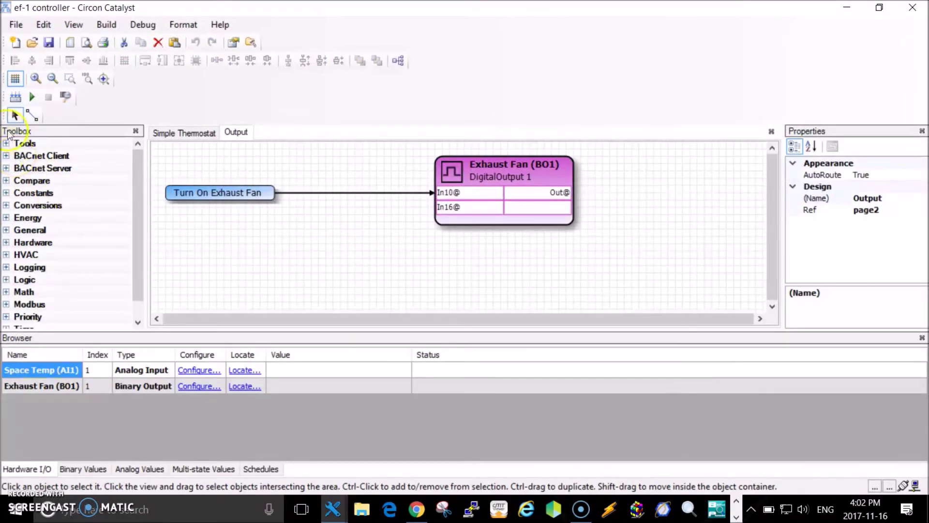
left_click(16, 96)
left_click(547, 379)
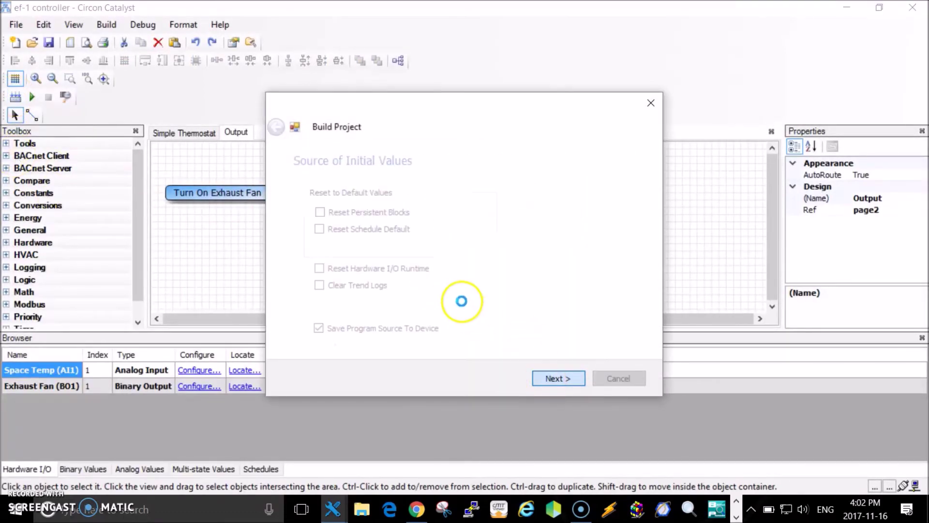
left_click(556, 379)
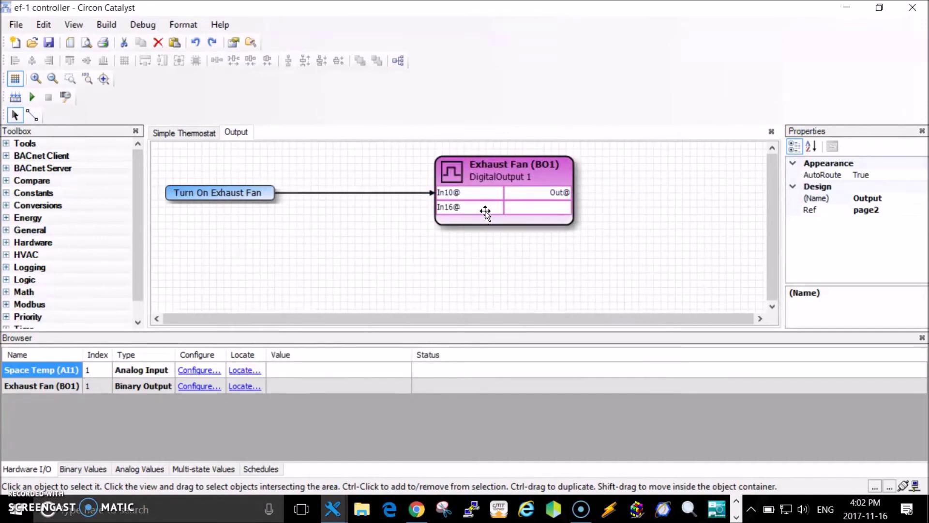
Close Catalyst and open the ef-1 controller's list of database objects
left_click(913, 7)
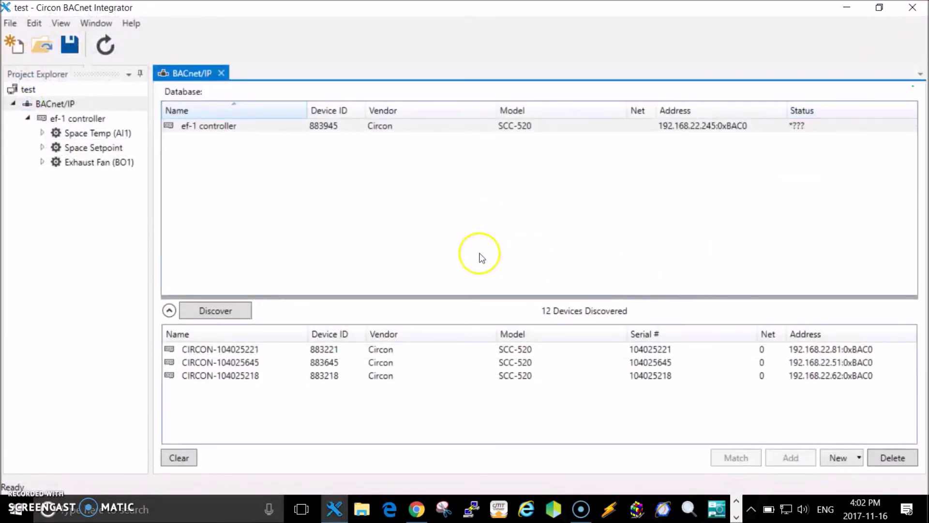
double_click(82, 124)
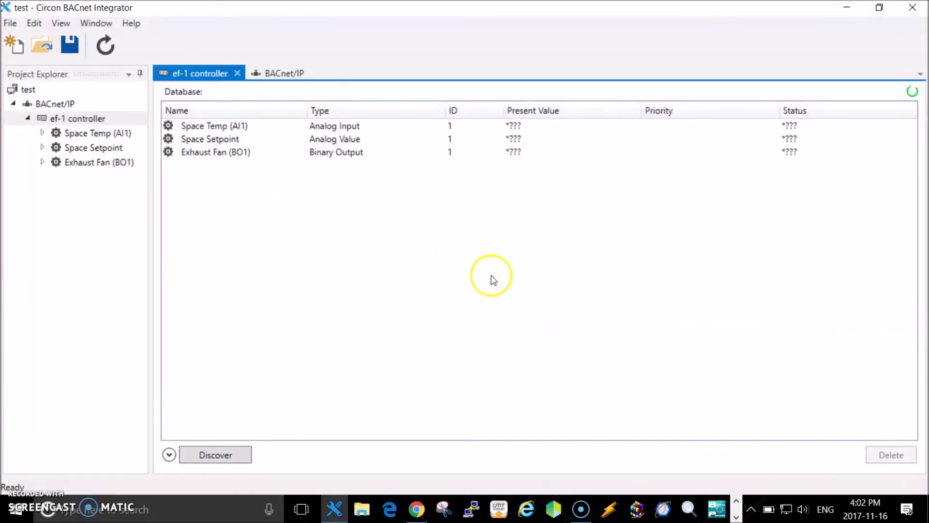